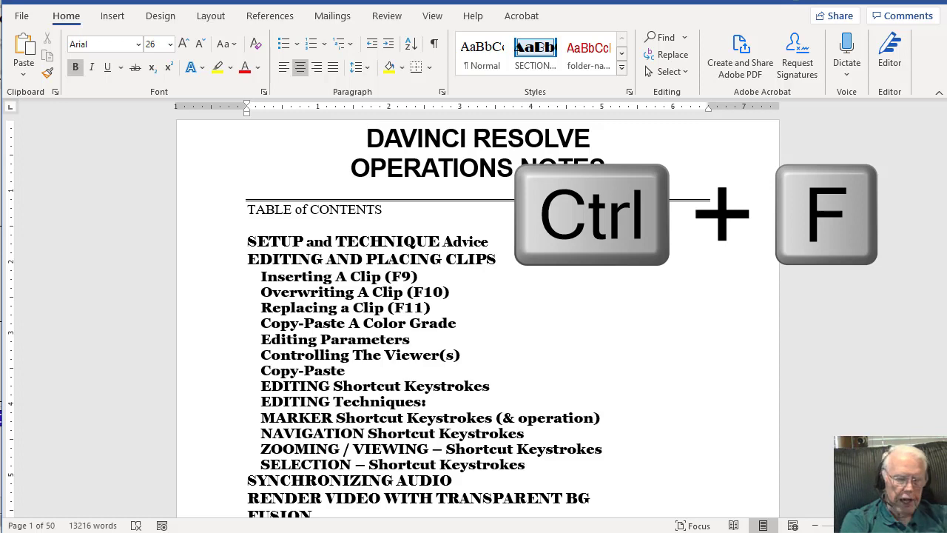
Open the Navigation pane with Ctrl+F, leaving an empty search box beside the title page.
key("ctrl+f")
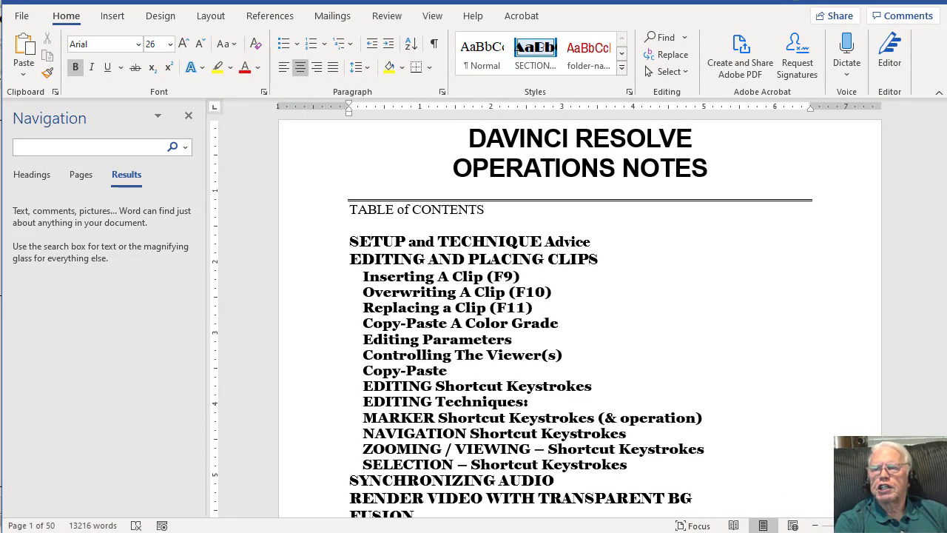
Search the document for 'keying', giving 3 matches in the GREEN SCREEN References section on page 15.
type("key")
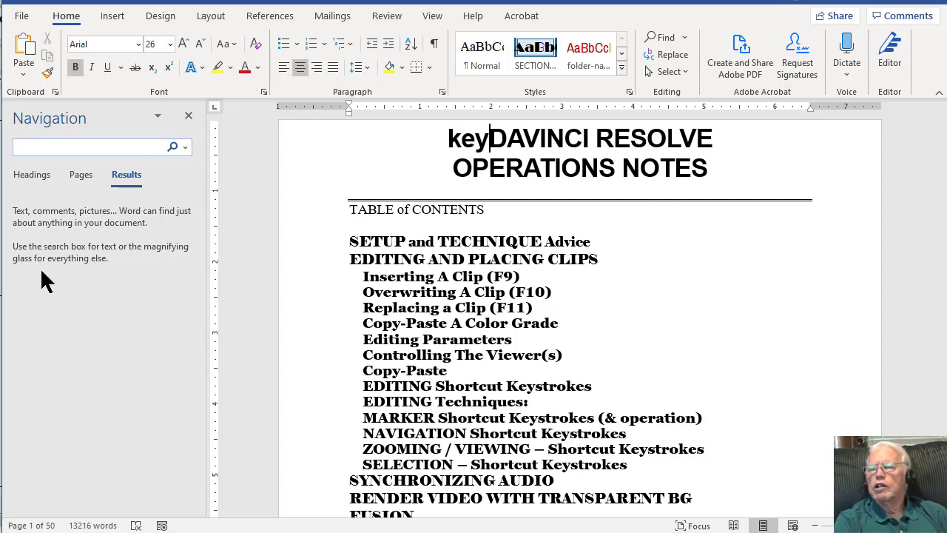
type("key")
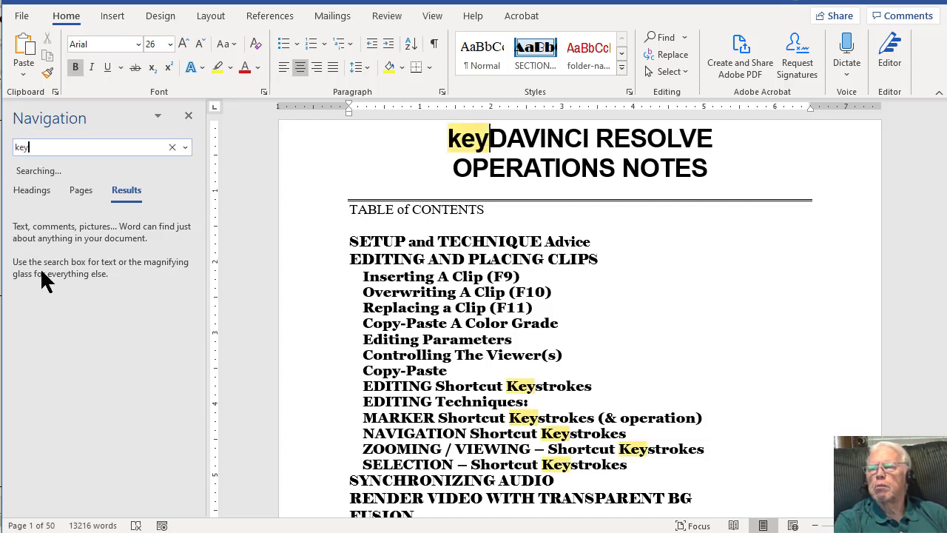
left_click(44, 280)
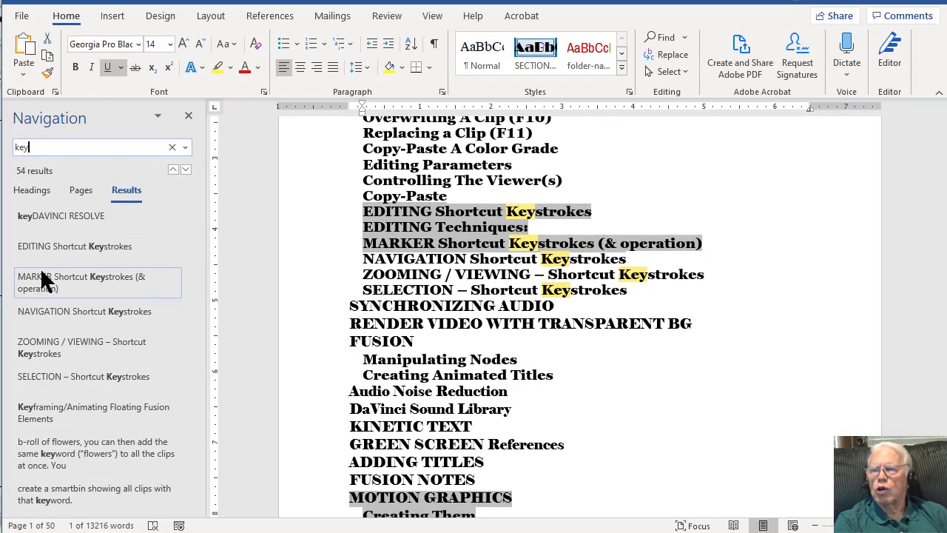
type("ing")
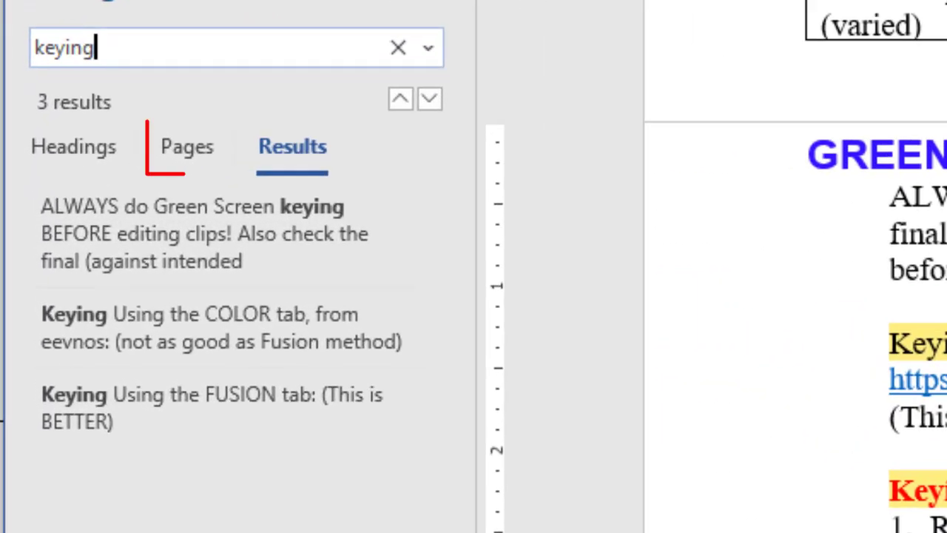
Switch the Navigation pane to page thumbnails and clear the 'keying' search, returning to page 1.
key("Tab")
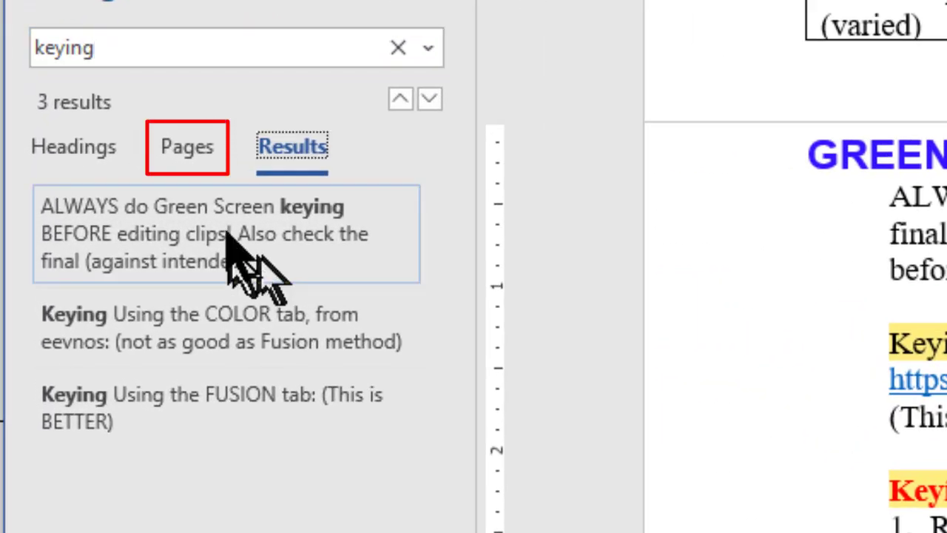
left_click(187, 148)
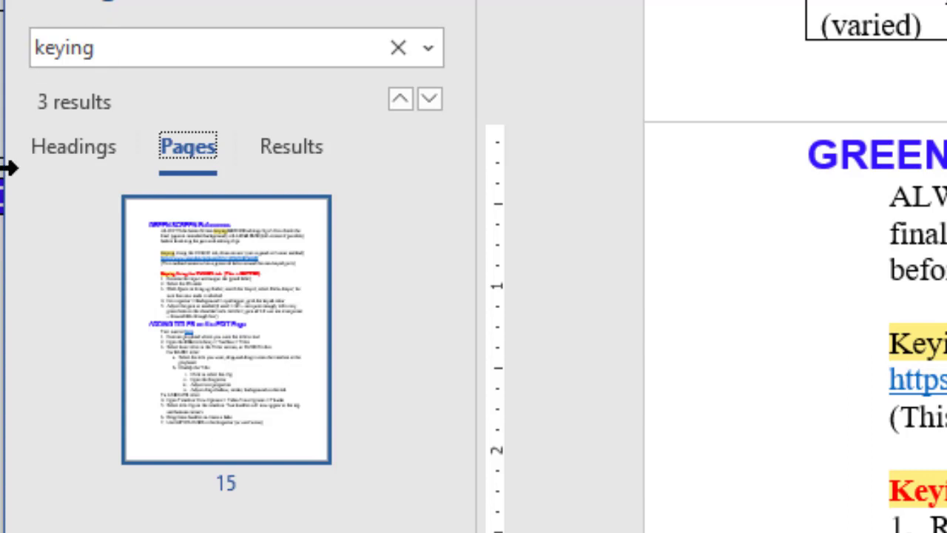
left_click(398, 49)
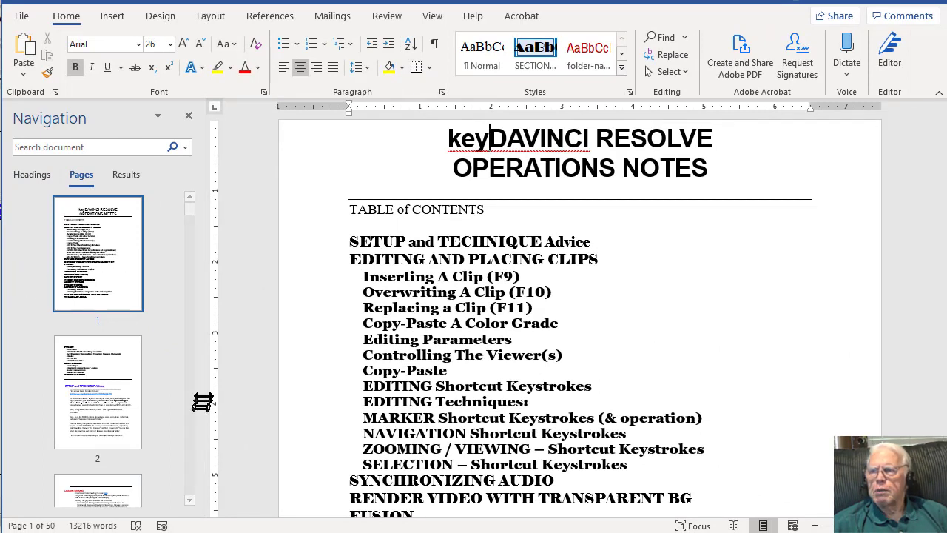
Widen and re-narrow the Navigation pane, then go to page 18 via its thumbnail.
left_click_drag(206, 384, 366, 380)
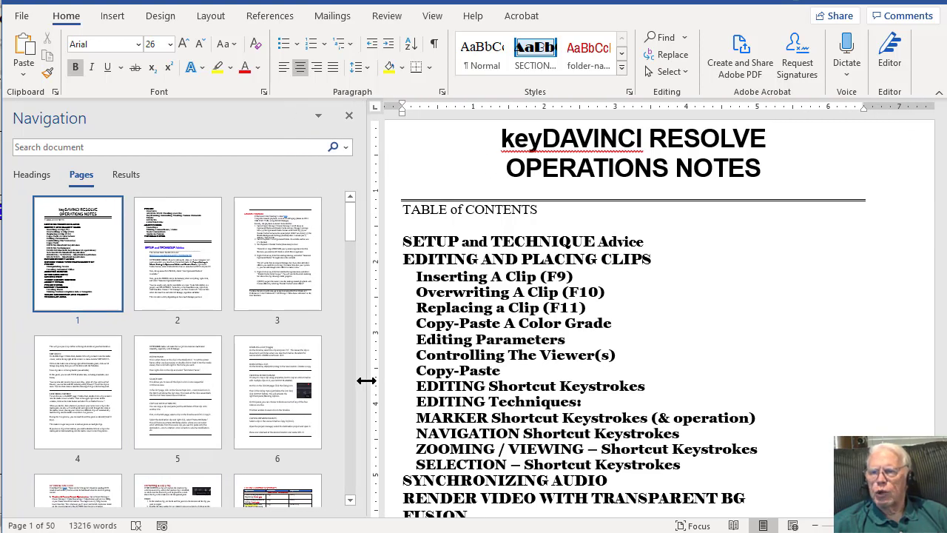
left_click_drag(367, 380, 190, 392)
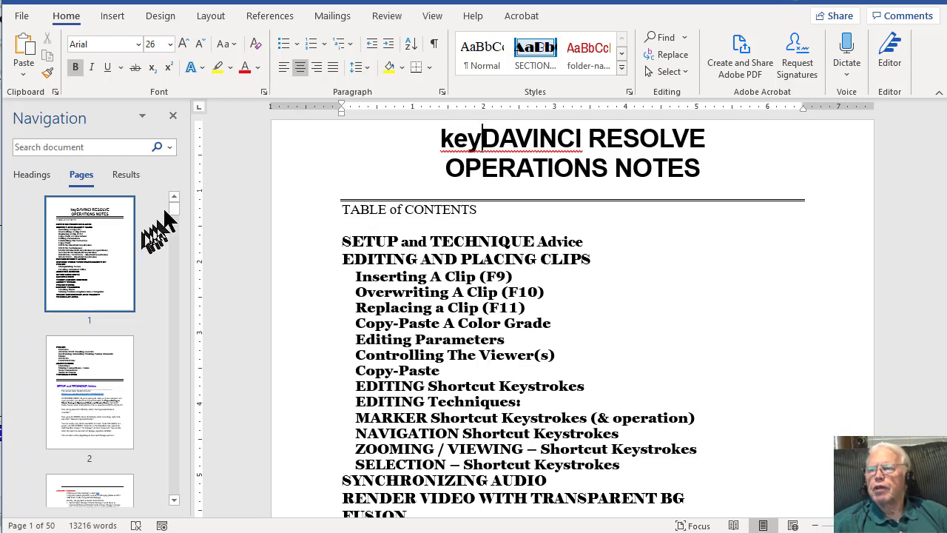
left_click_drag(172, 210, 172, 304)
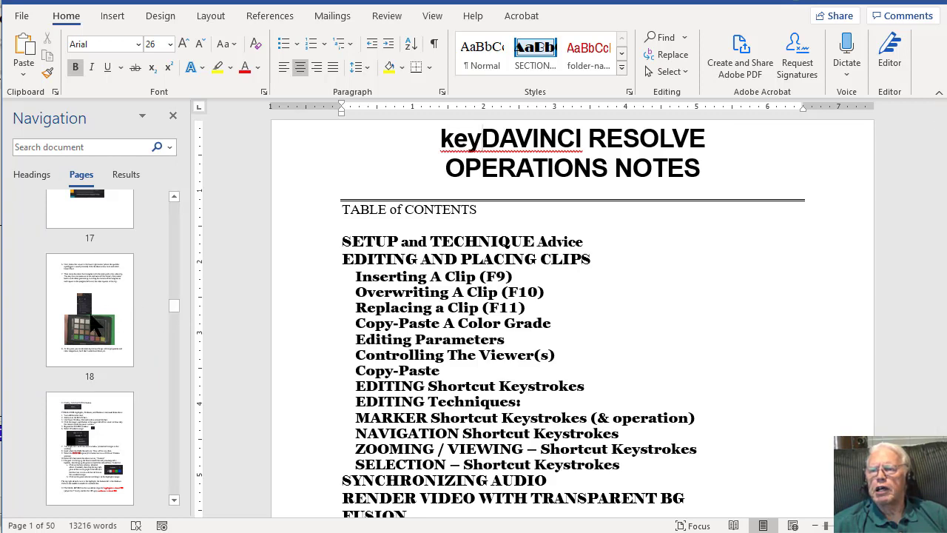
left_click(94, 325)
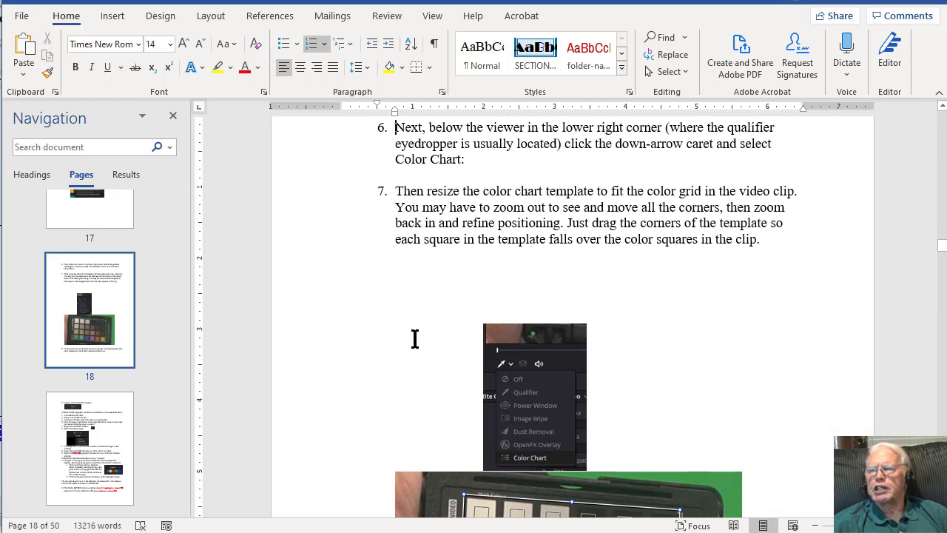
Dismiss the paragraph mini toolbar and return to the top of page 1 with Ctrl+Home.
scroll(415, 339, "down", 4)
scroll(415, 339, "up", 4)
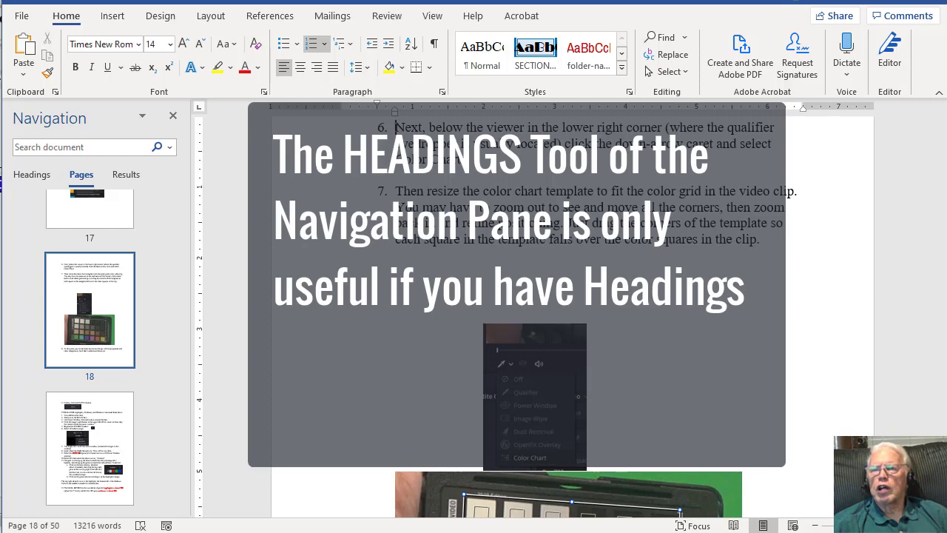
right_click(326, 345)
key("Escape")
key("ctrl+Home")
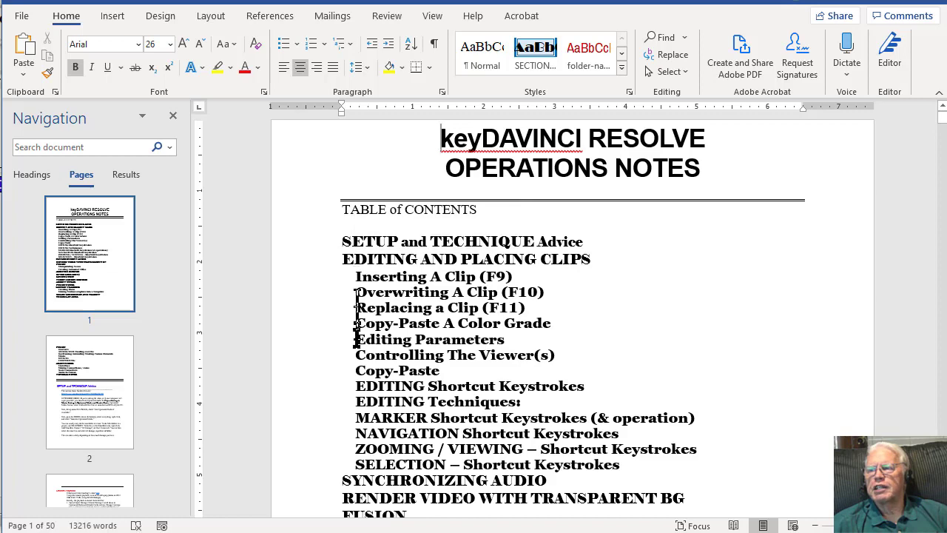
scroll(356, 319, "down", 4)
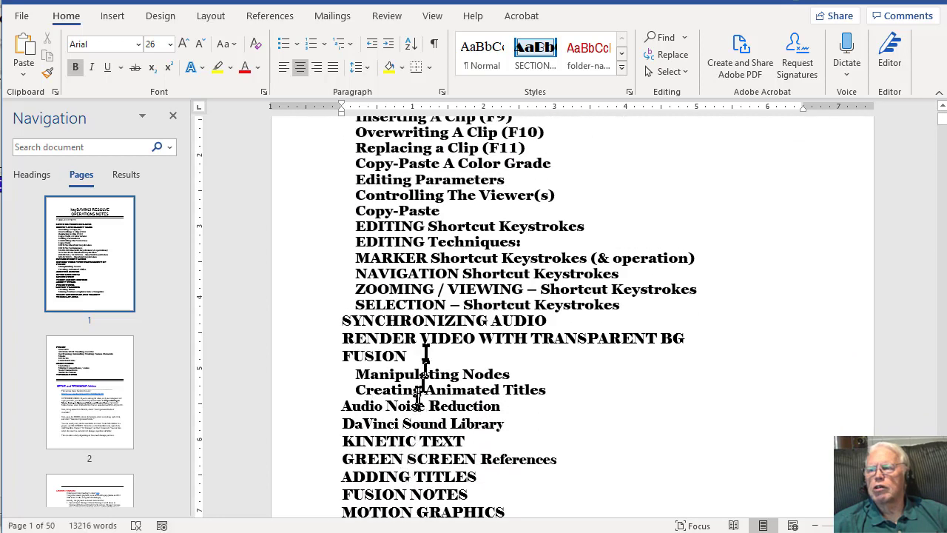
scroll(425, 351, "up", 4)
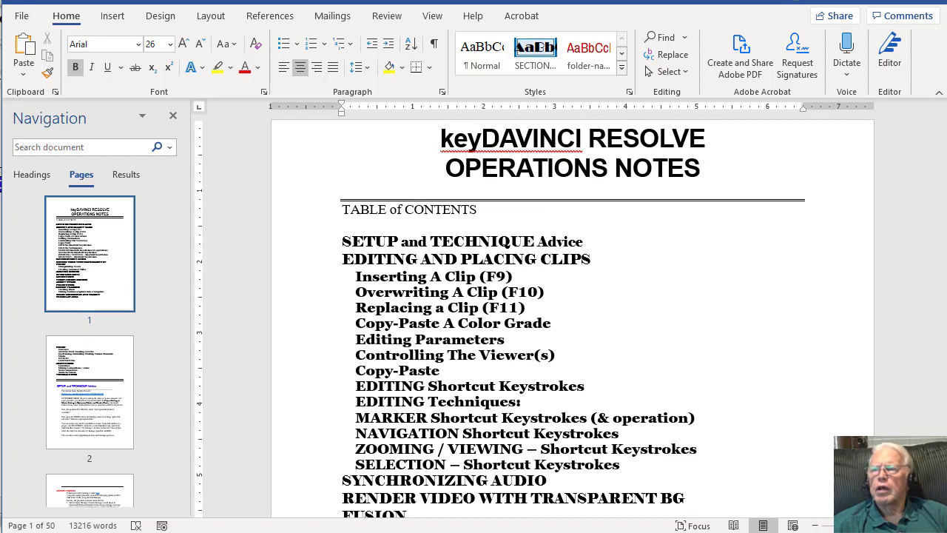
In the Headings list, expand and collapse EDITING AND PLACING CLIPS, then go to GREEN SCREEN References.
left_click(32, 176)
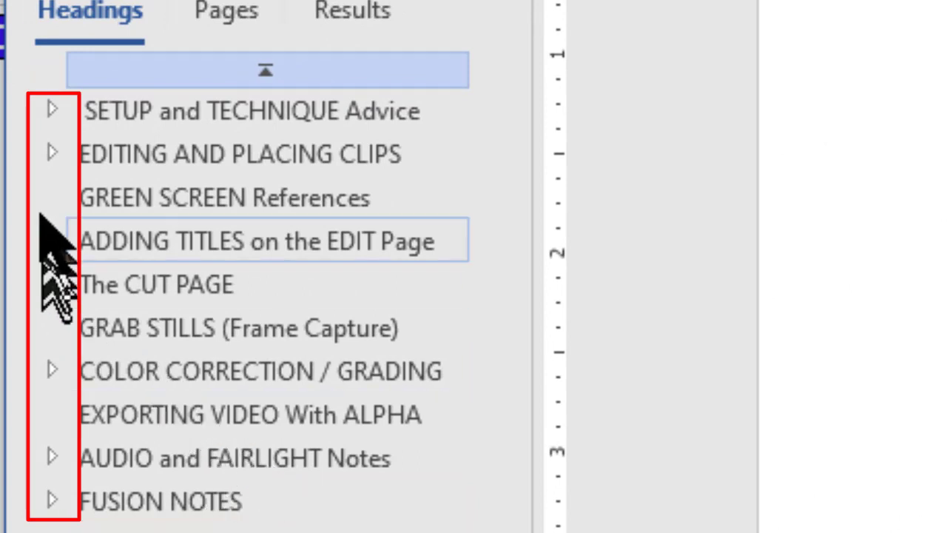
left_click(52, 152)
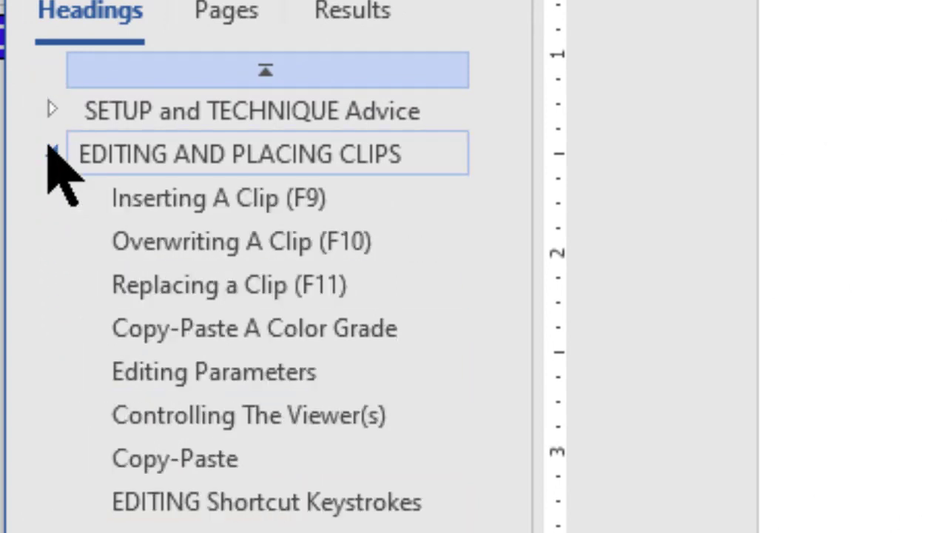
left_click(50, 151)
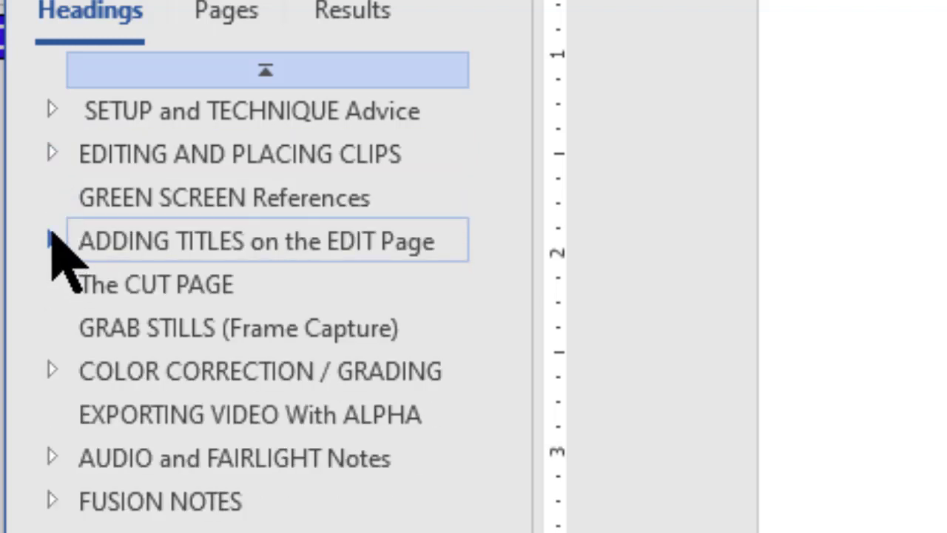
left_click(217, 193)
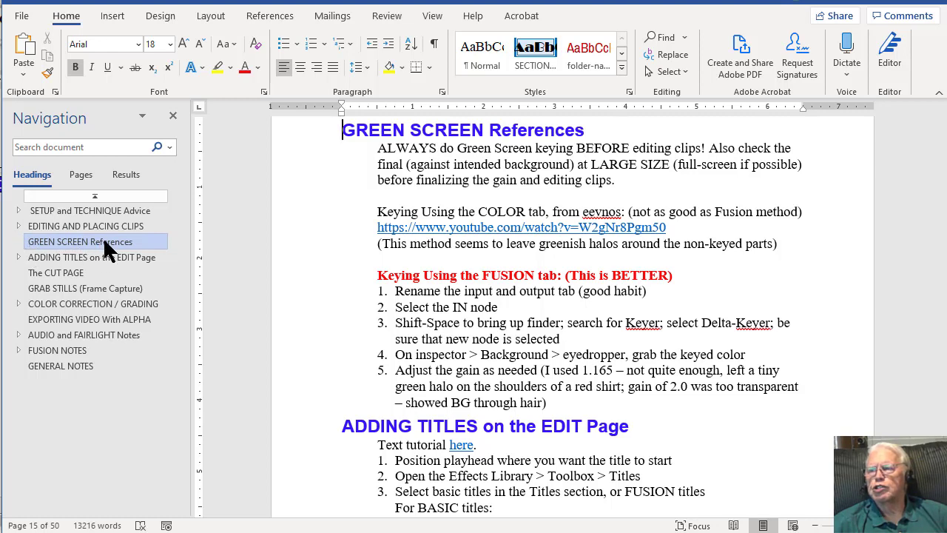
Go to ADDING TITLES on the EDIT Page, then expand and collapse it and COLOR CORRECTION / GRADING.
left_click(56, 262)
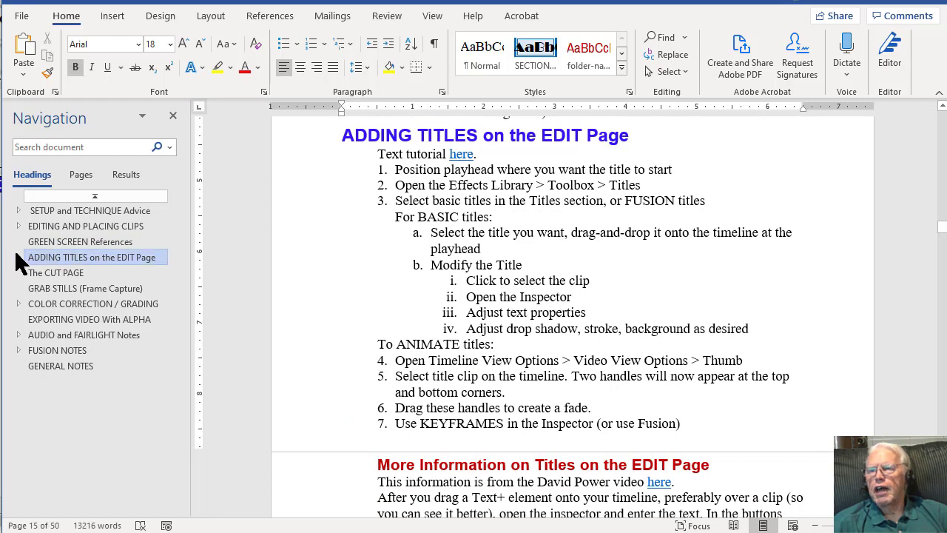
left_click(18, 256)
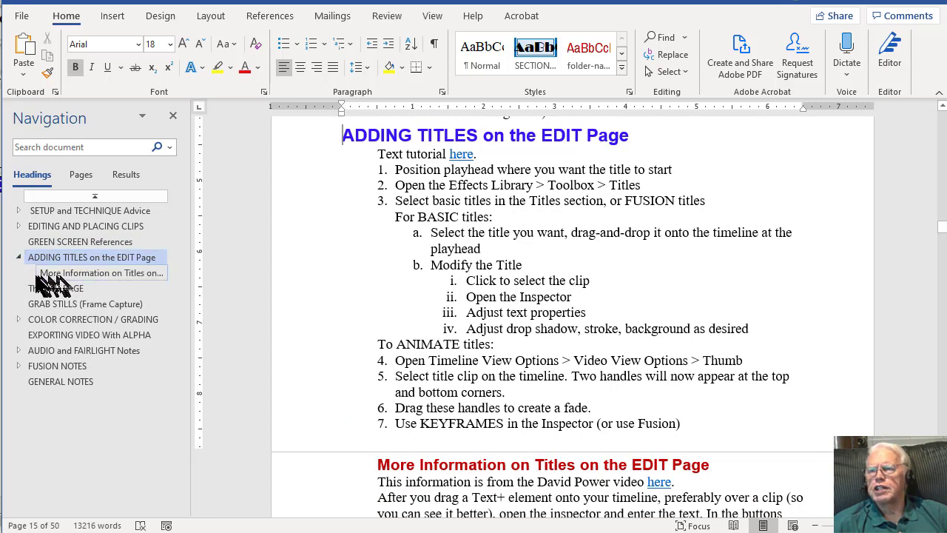
left_click(18, 256)
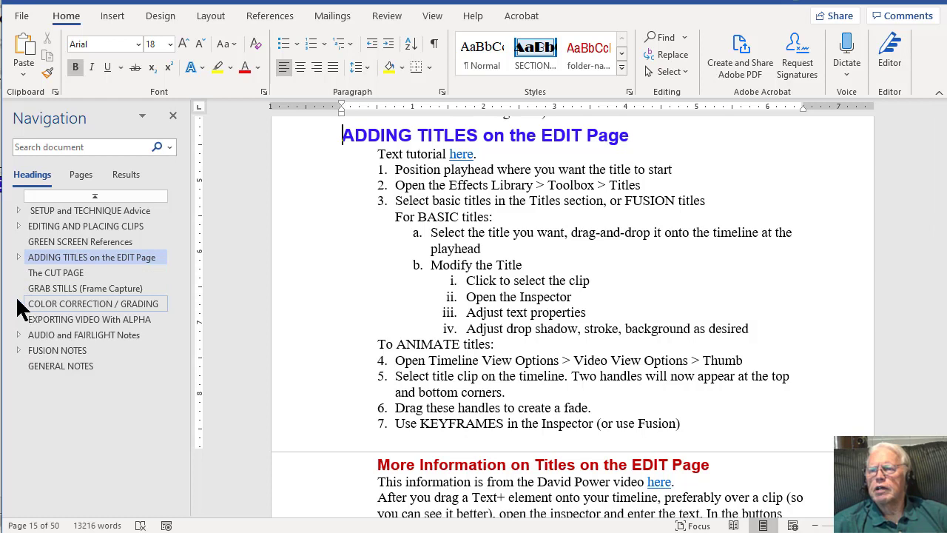
left_click(17, 303)
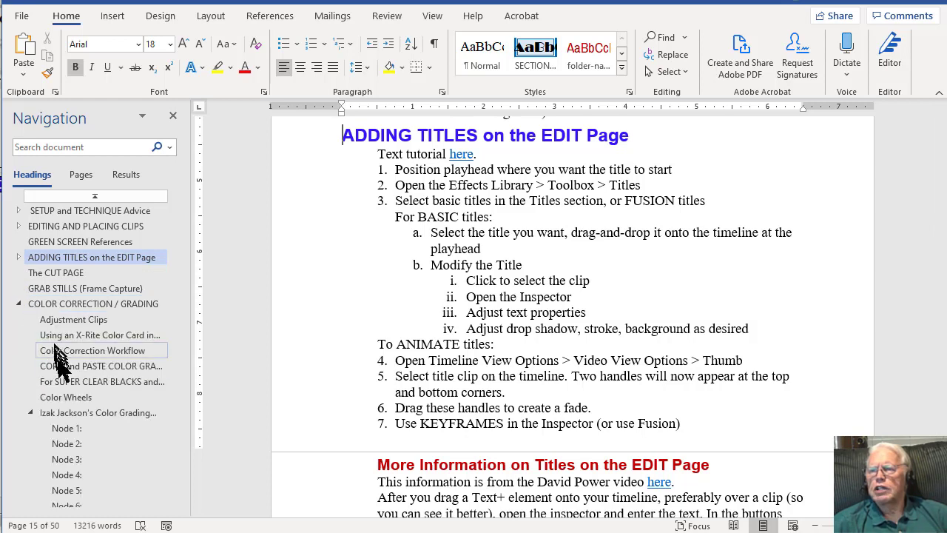
scroll(80, 412, "down", 3)
scroll(80, 412, "up", 3)
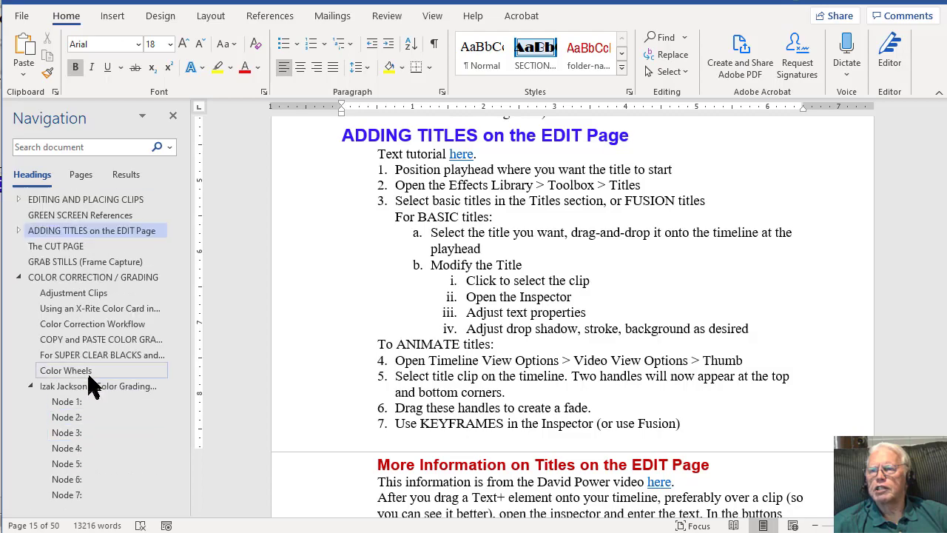
left_click(18, 304)
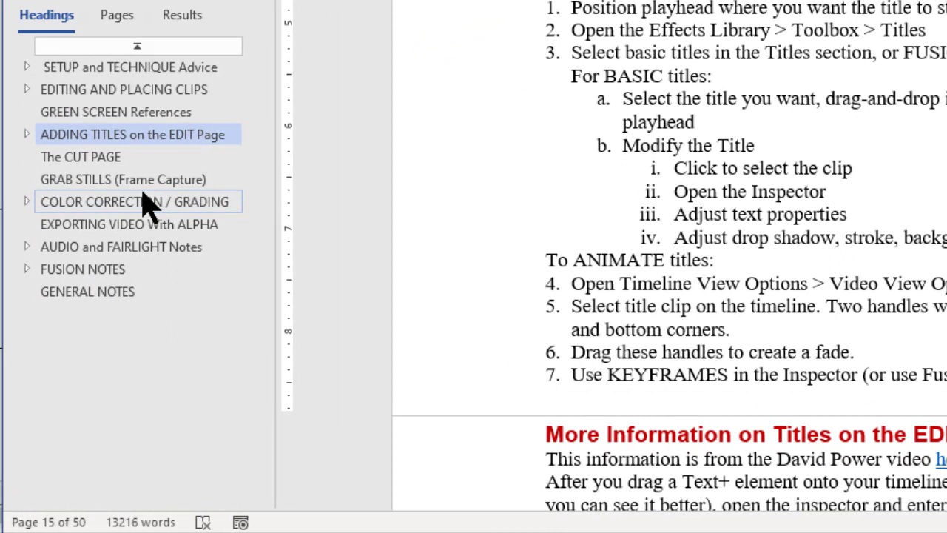
right_click(138, 214)
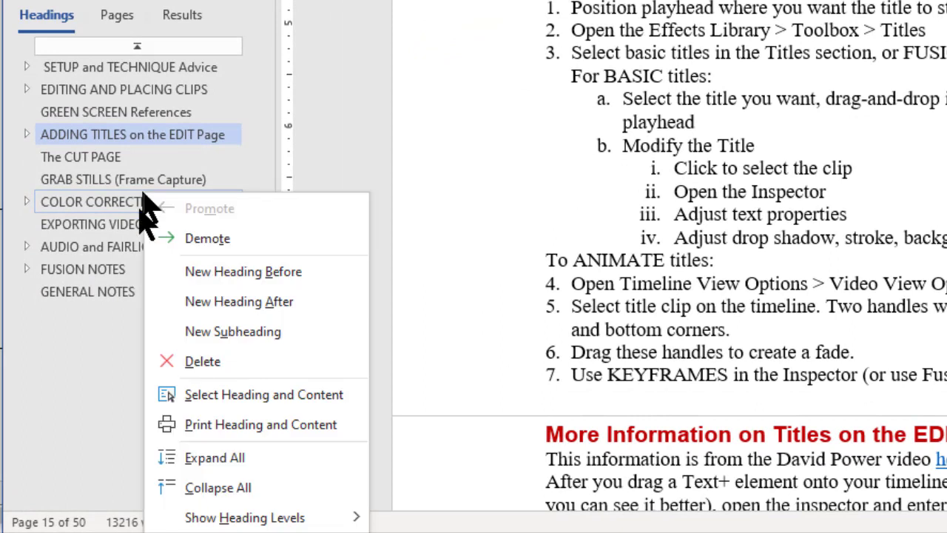
left_click(214, 457)
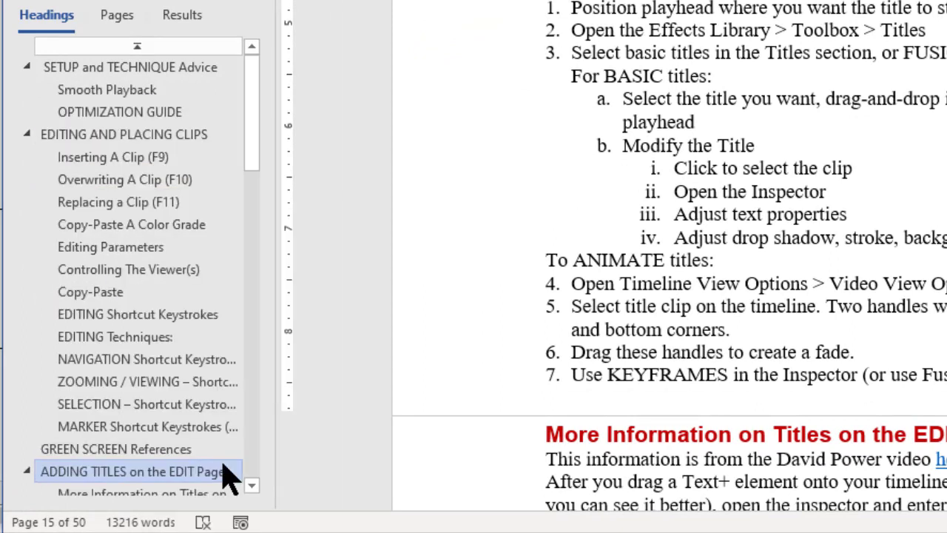
right_click(92, 206)
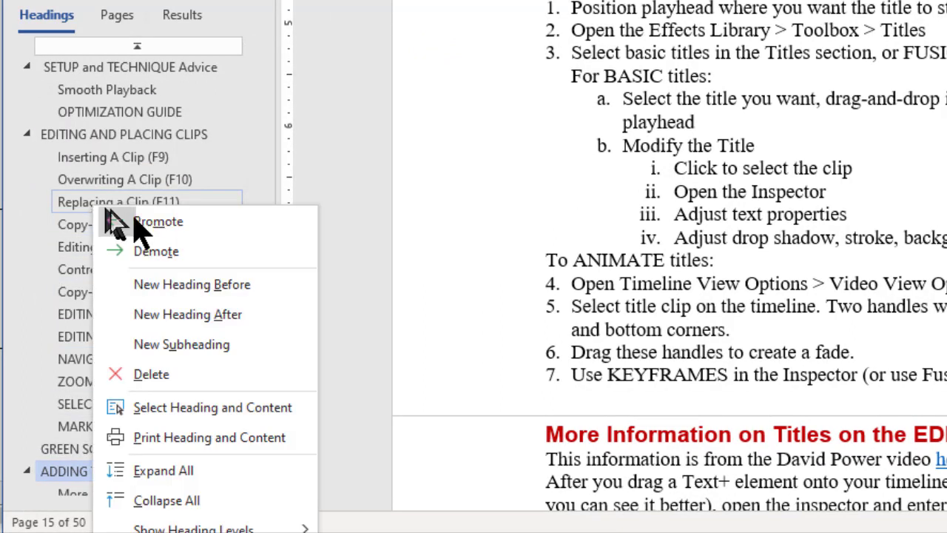
left_click(183, 501)
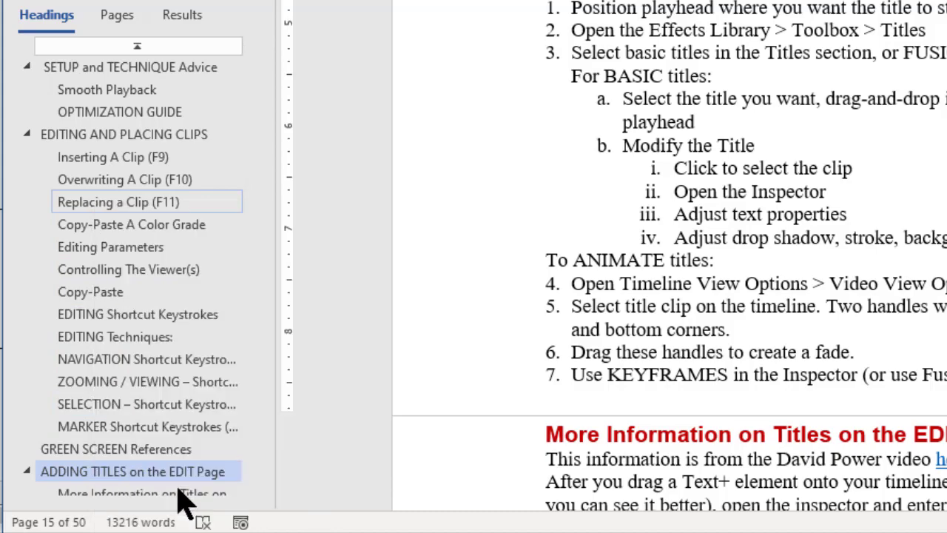